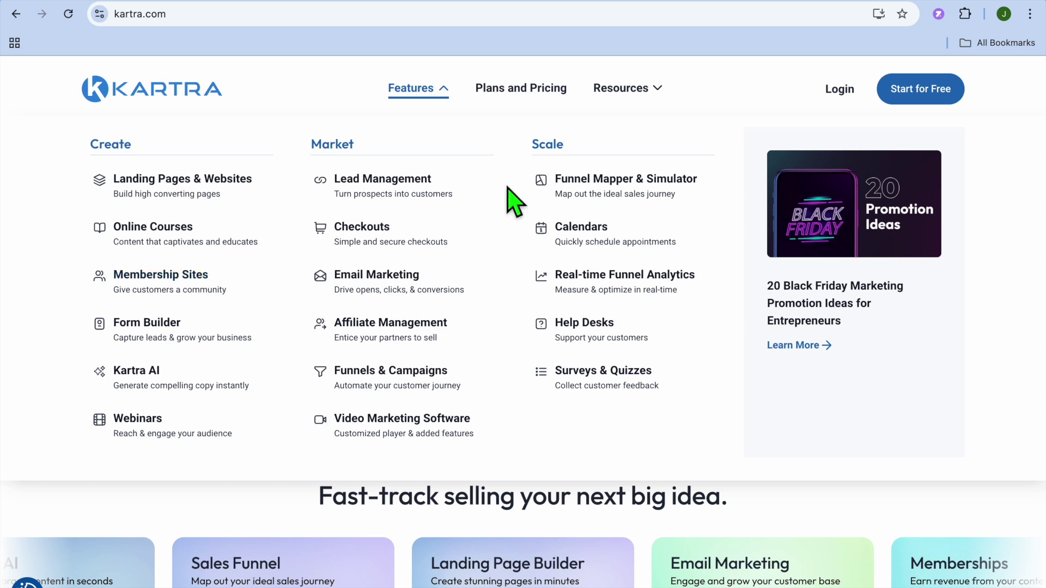
- Open the plans and pricing page and compare the features of the Free Trial, Starter, Growth and Professional plans
click(892, 64)
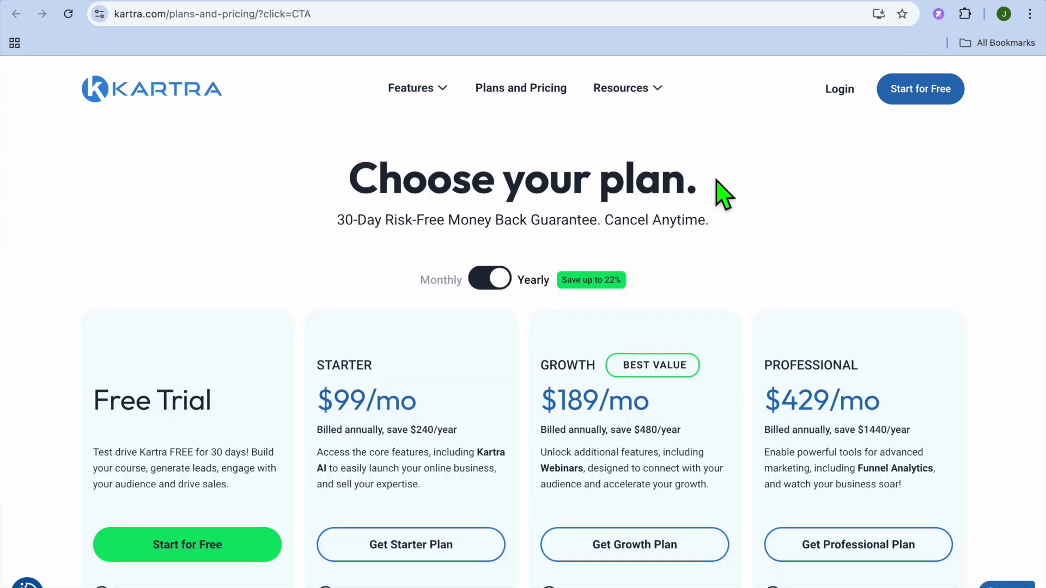
scroll(724, 193, down, 3)
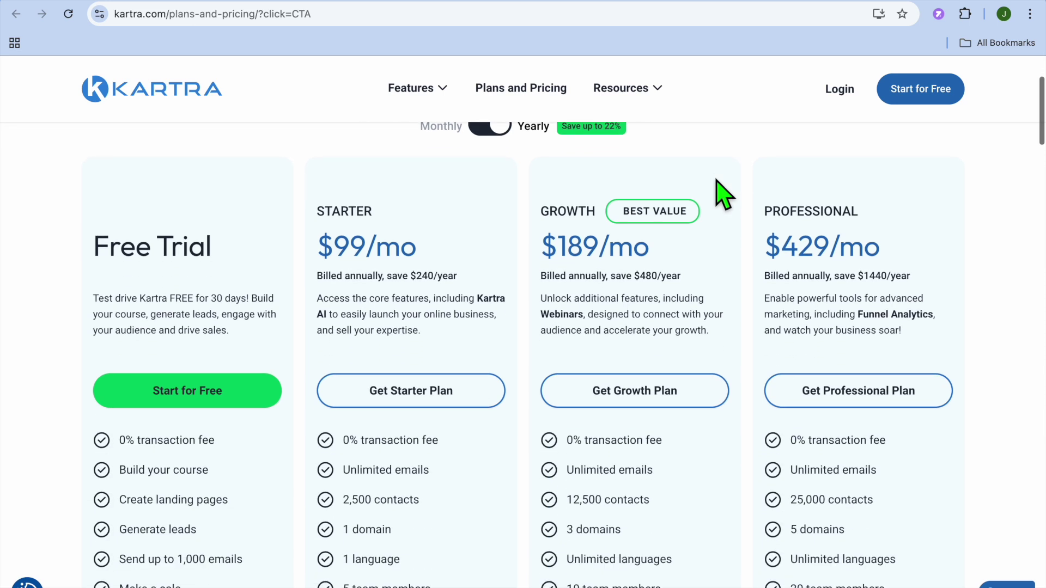
scroll(724, 193, down, 2)
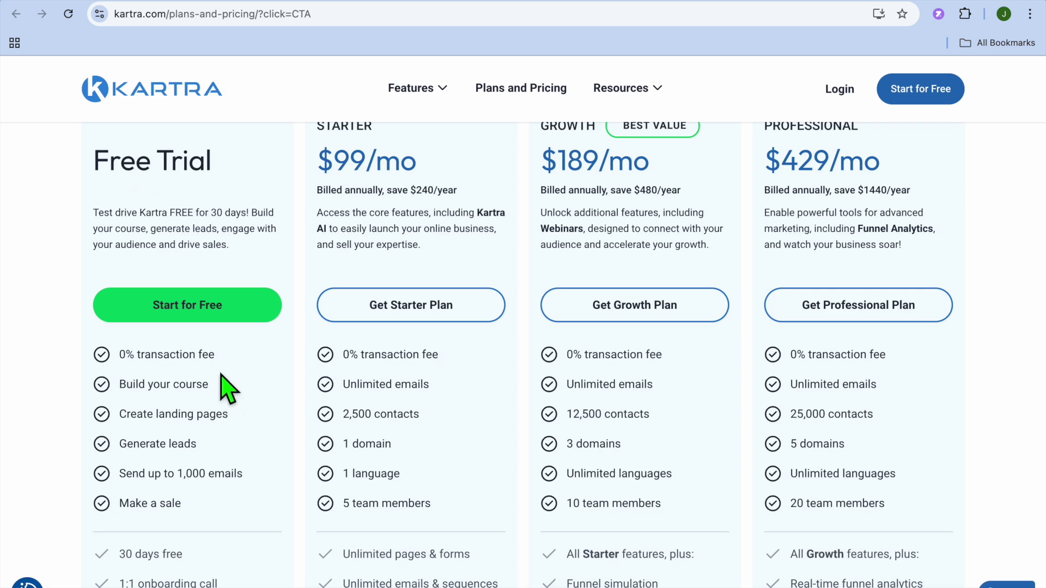
scroll(217, 380, down, 2)
scroll(218, 380, down, 1)
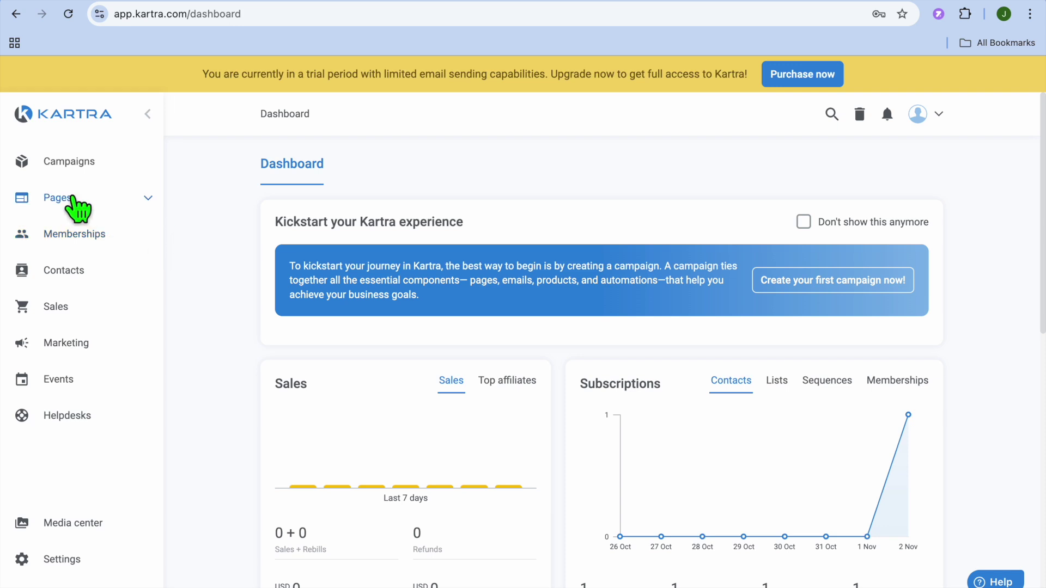
- Start a new page from the list of all pages and name it "landin page"
click(71, 198)
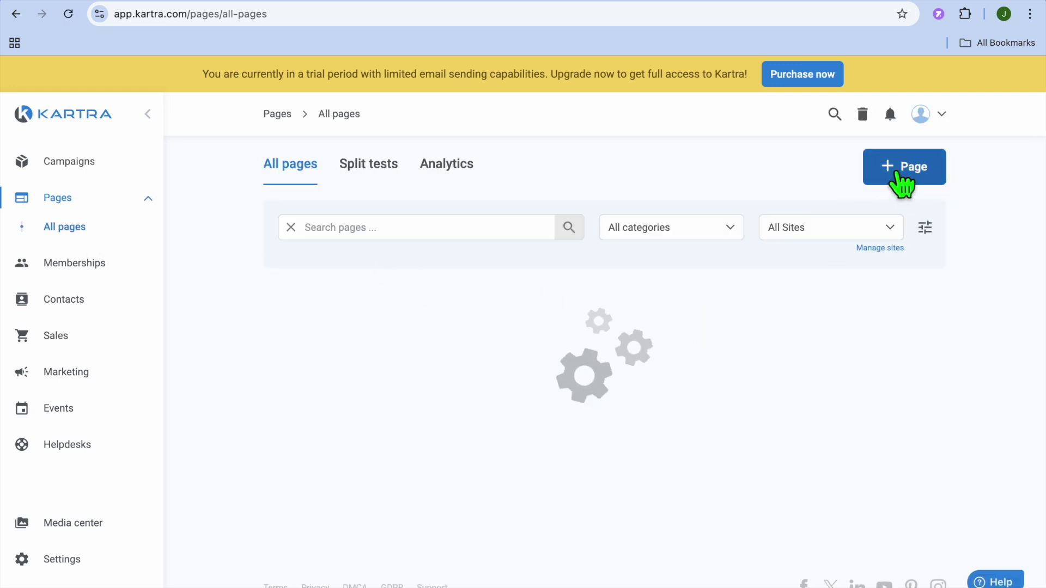
click(900, 166)
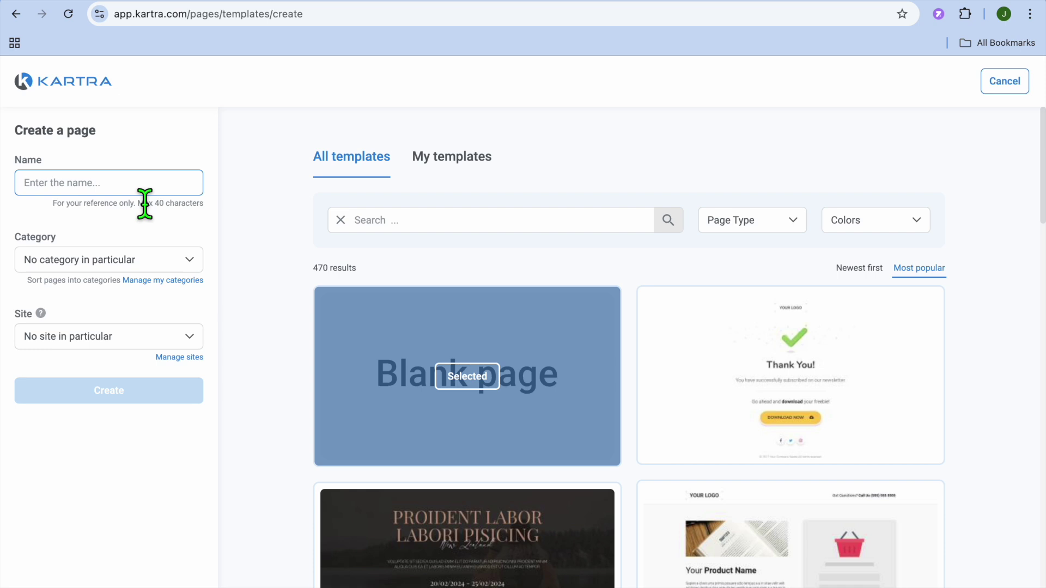
text(I)
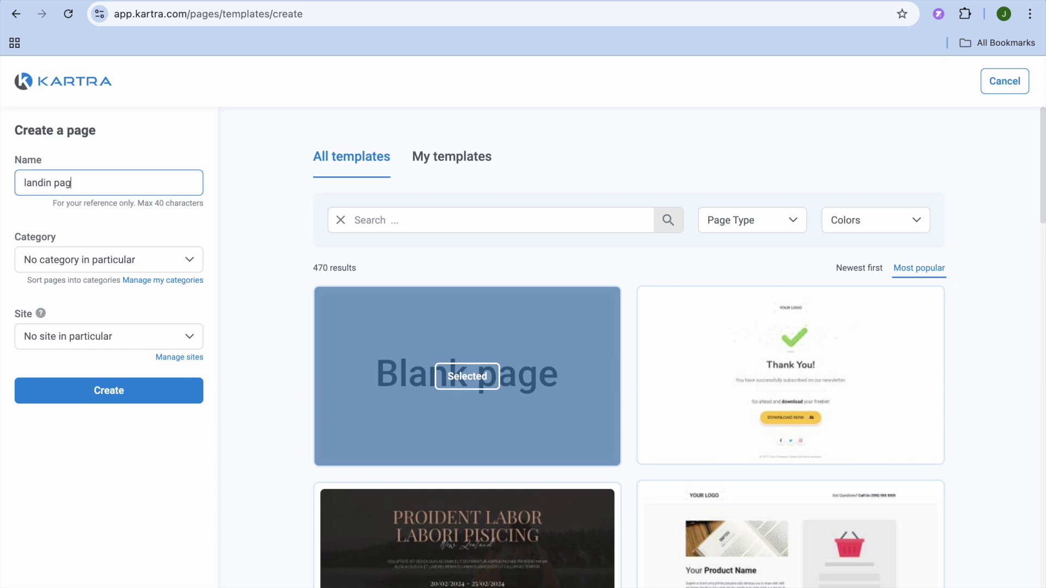
- Preview the templates of the Squeeze Pages and Long Sales Pages types one at a time, clearing each filter again
click(800, 221)
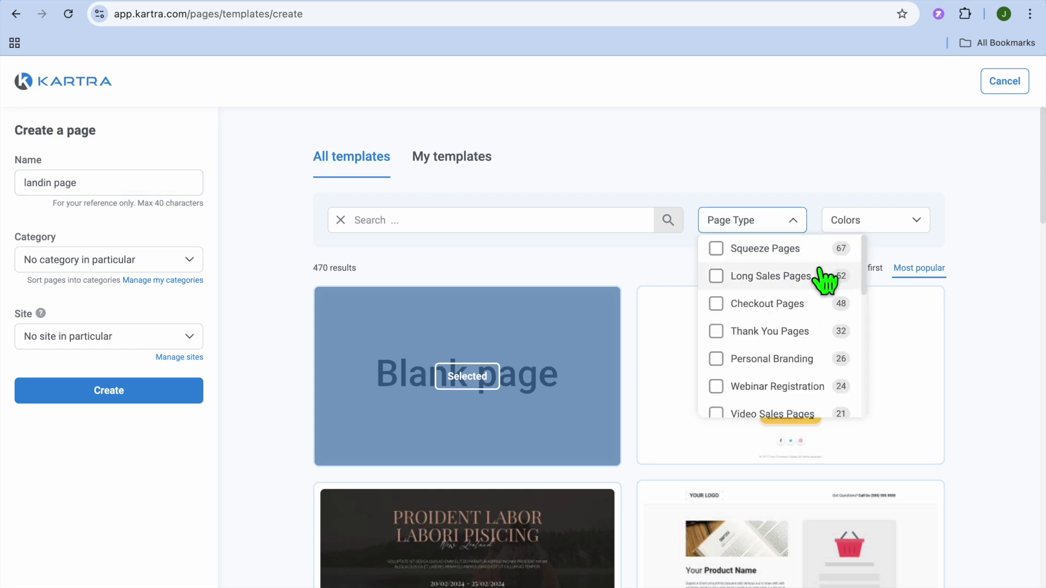
scroll(801, 295, down, 4)
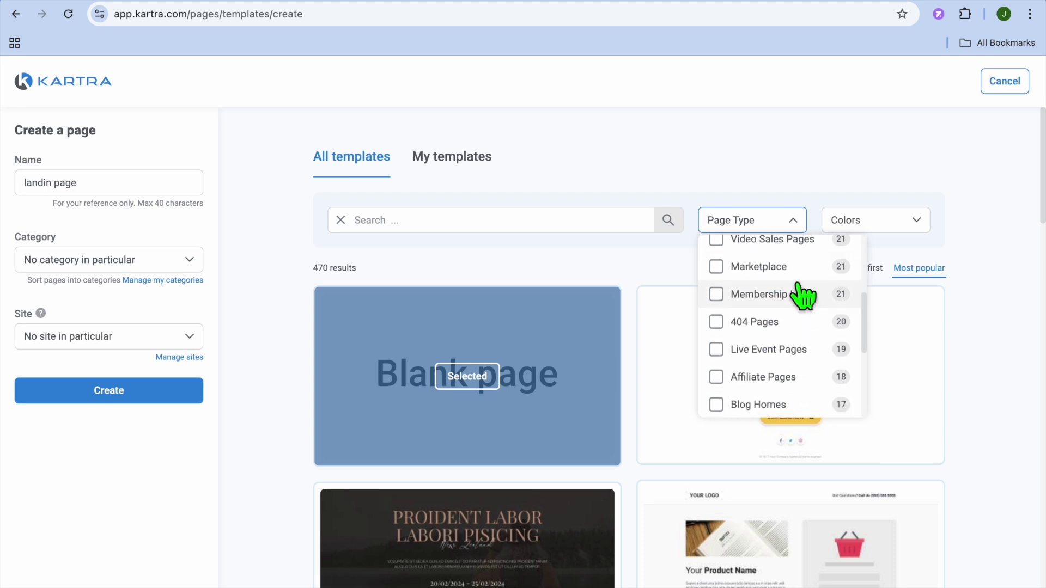
scroll(802, 297, up, 4)
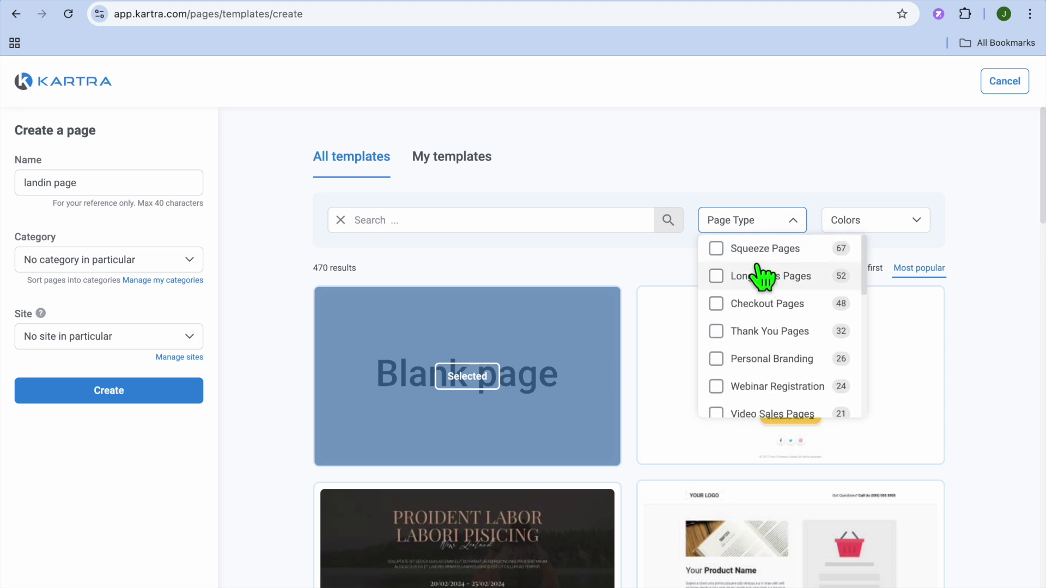
click(717, 249)
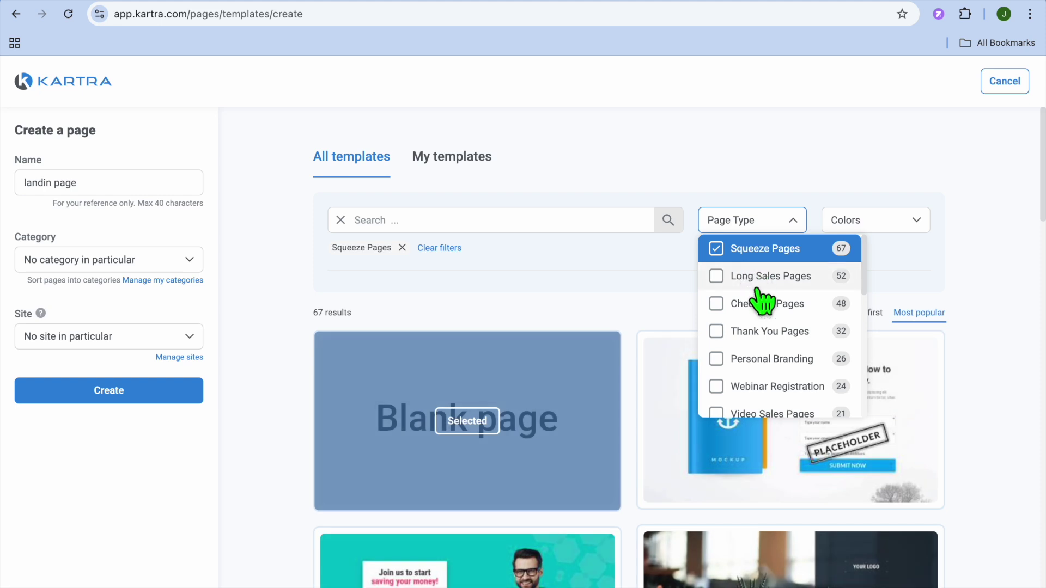
click(717, 250)
click(717, 277)
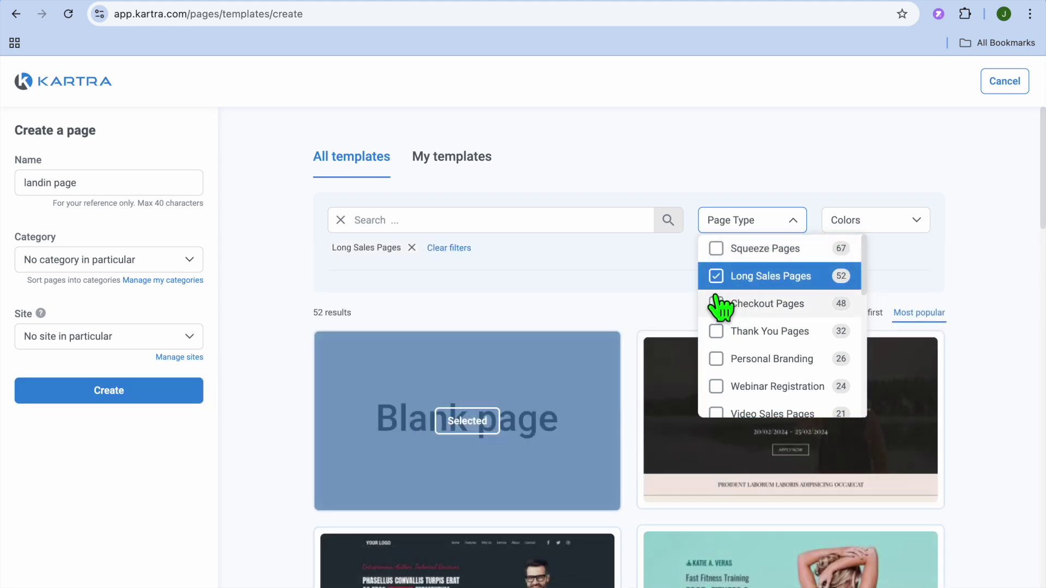
click(716, 277)
- Preview the Affiliate Pages and Webinar Registration templates one at a time, clearing each page type filter again
scroll(759, 349, down, 5)
scroll(759, 349, down, 4)
scroll(759, 349, up, 4)
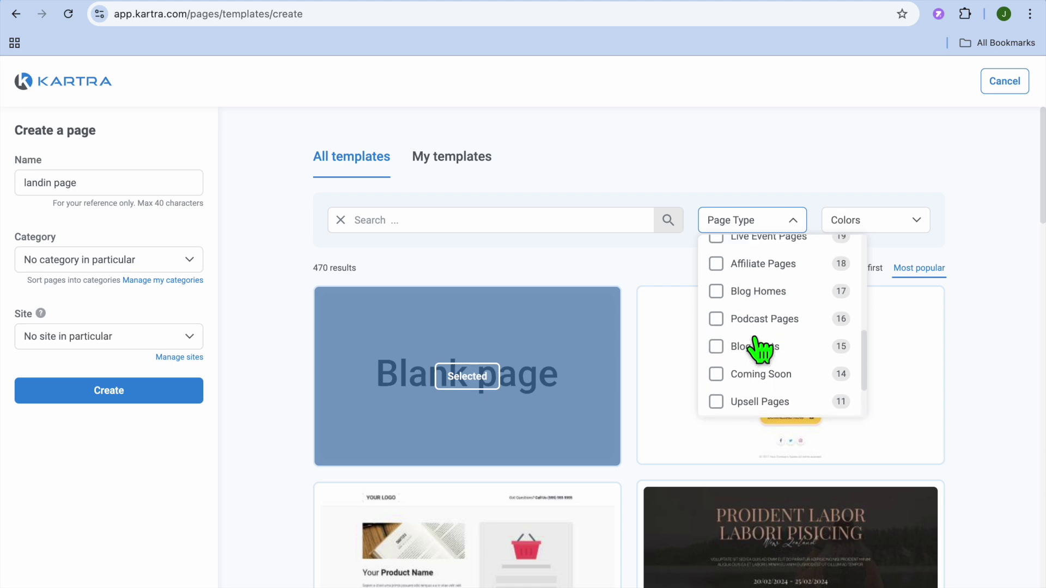
click(717, 294)
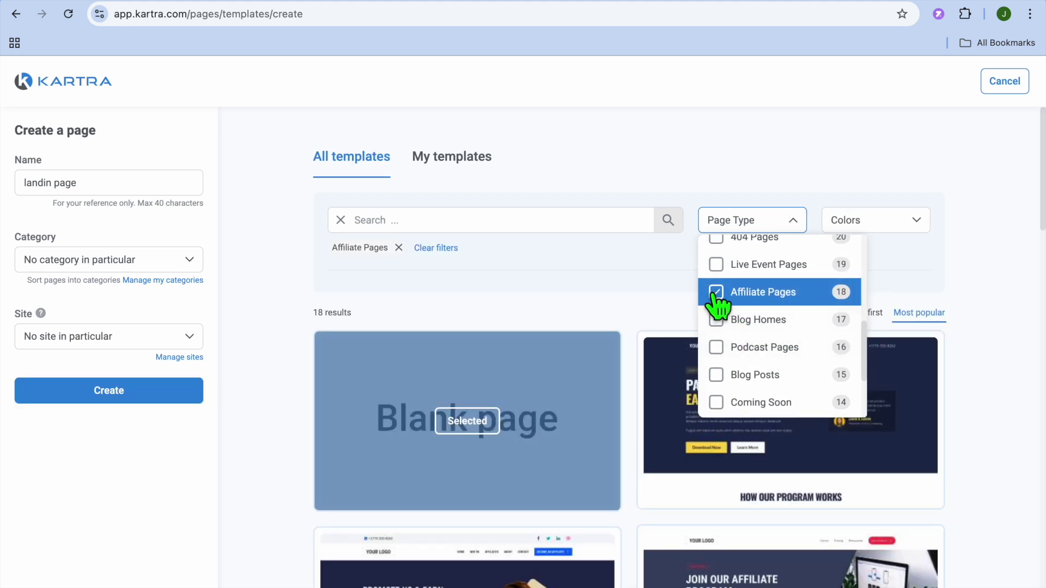
click(717, 293)
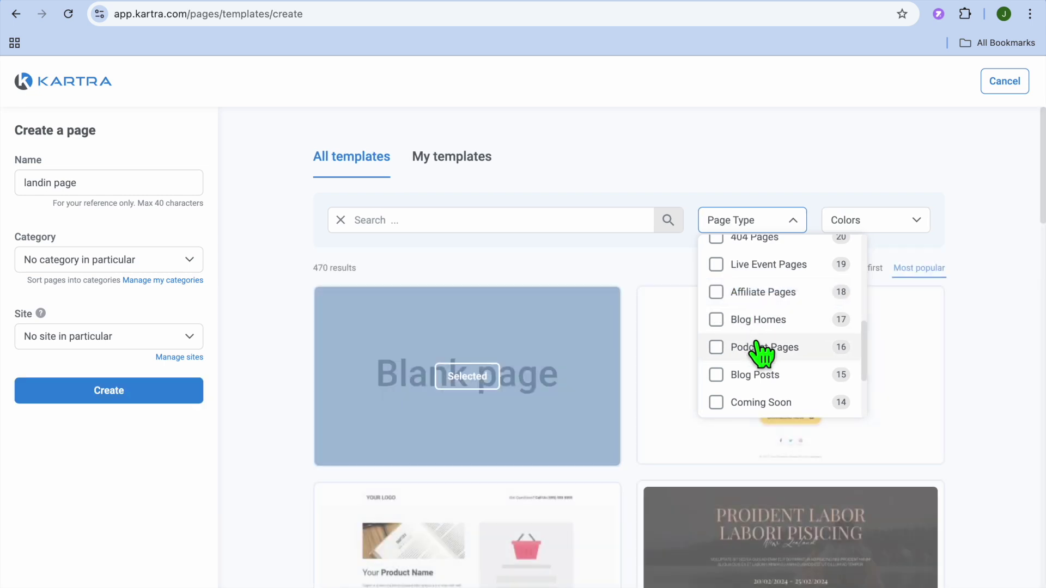
scroll(762, 354, up, 3)
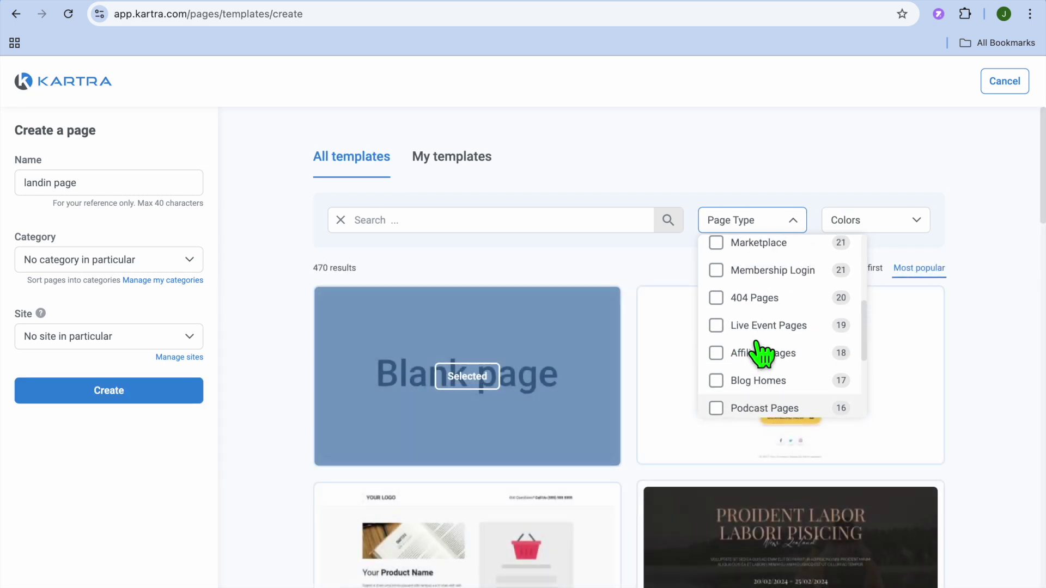
scroll(752, 344, up, 2)
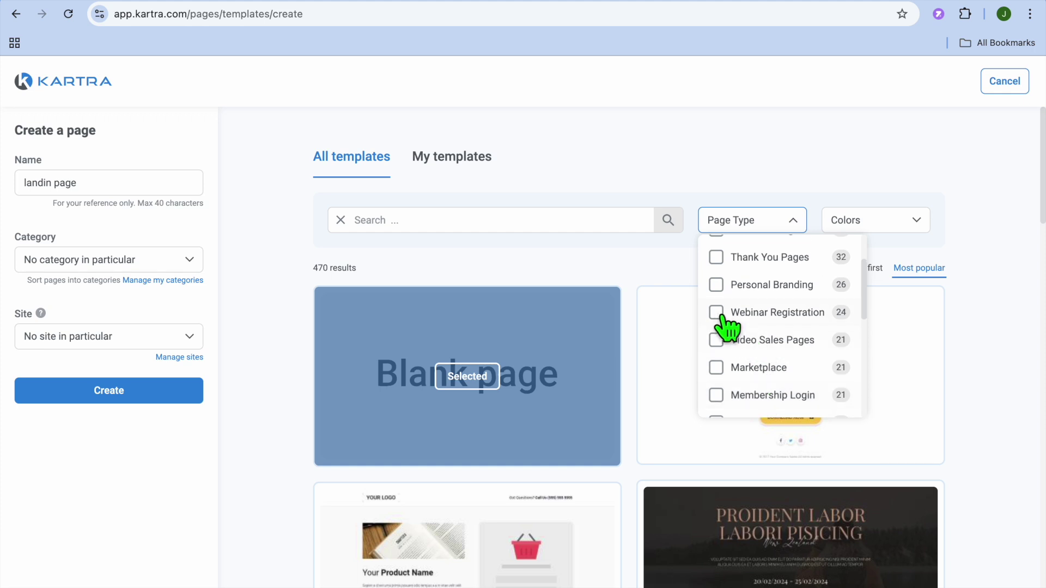
click(730, 316)
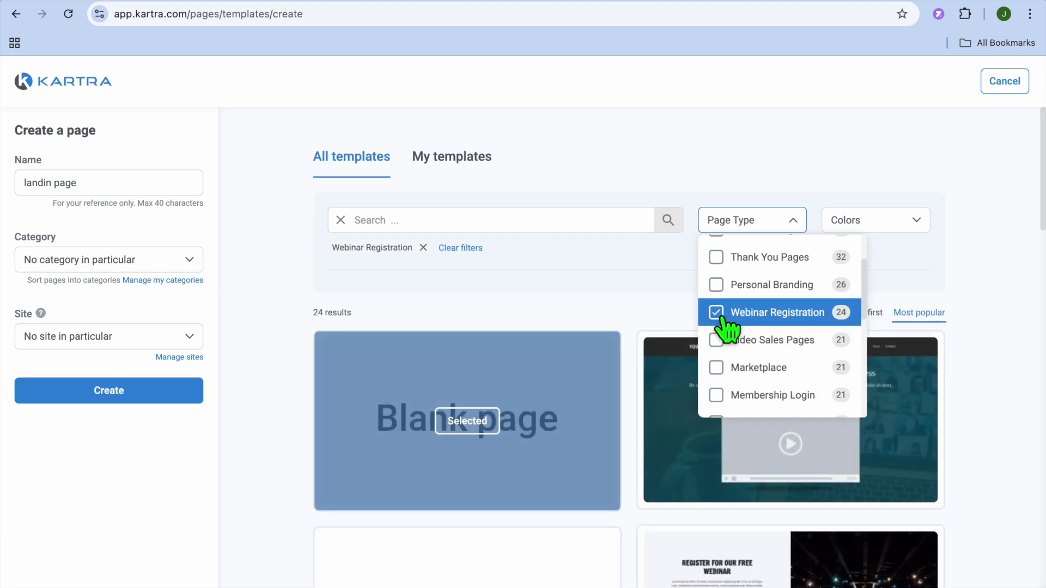
click(728, 315)
- Filter the page templates by the Squeeze Pages type and close the list of page types
scroll(752, 373, down, 5)
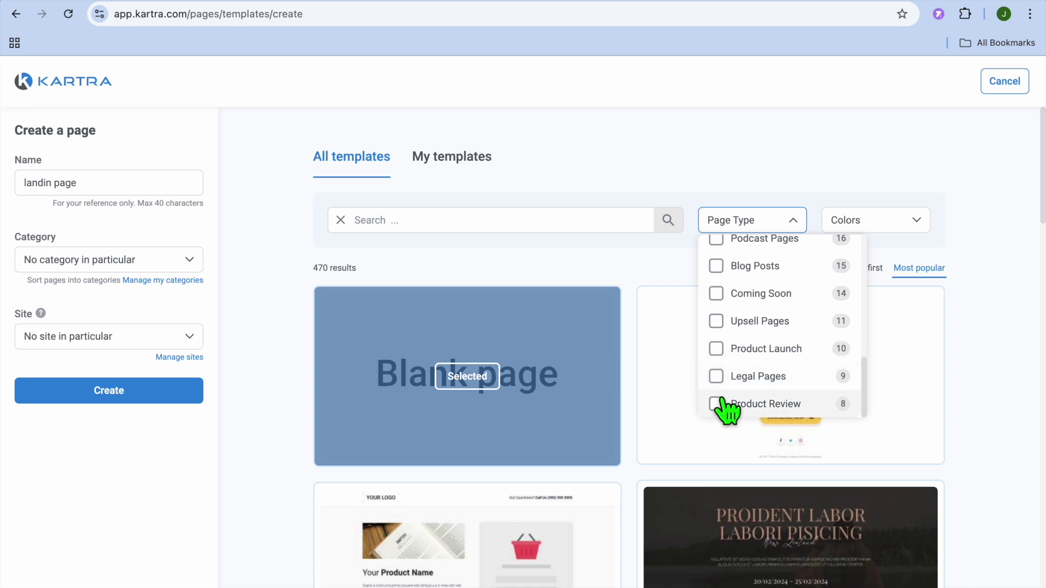
scroll(728, 388, up, 5)
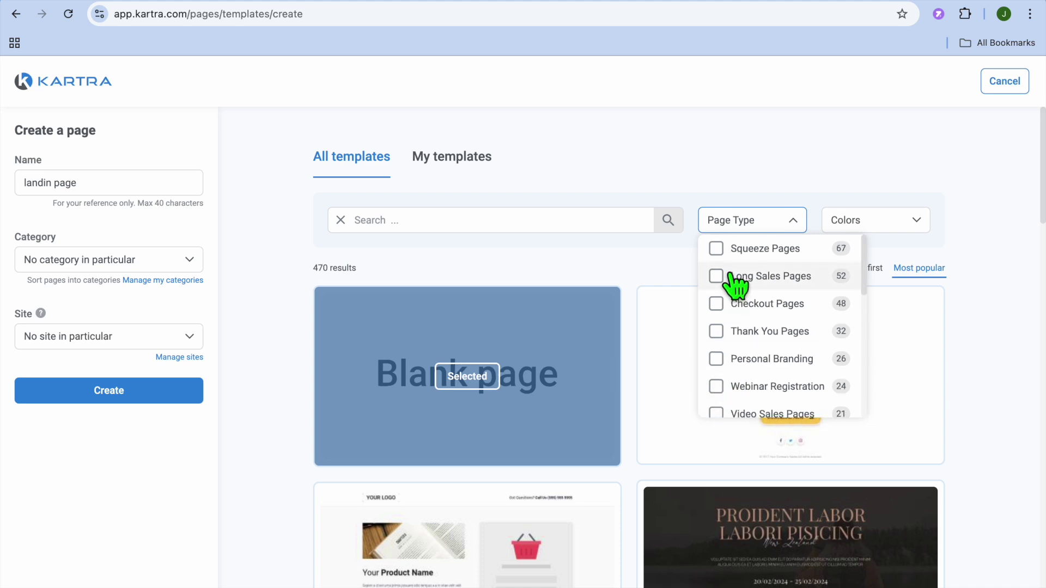
click(716, 250)
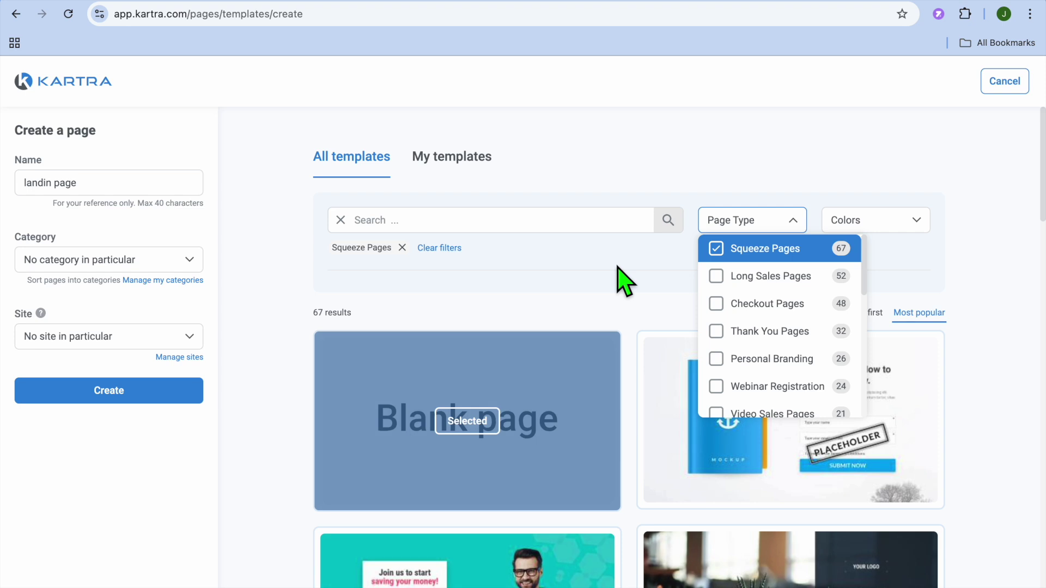
click(947, 120)
- Select the "Get 20 Design Resources Now!" book template and create the page from it
scroll(951, 130, down, 7)
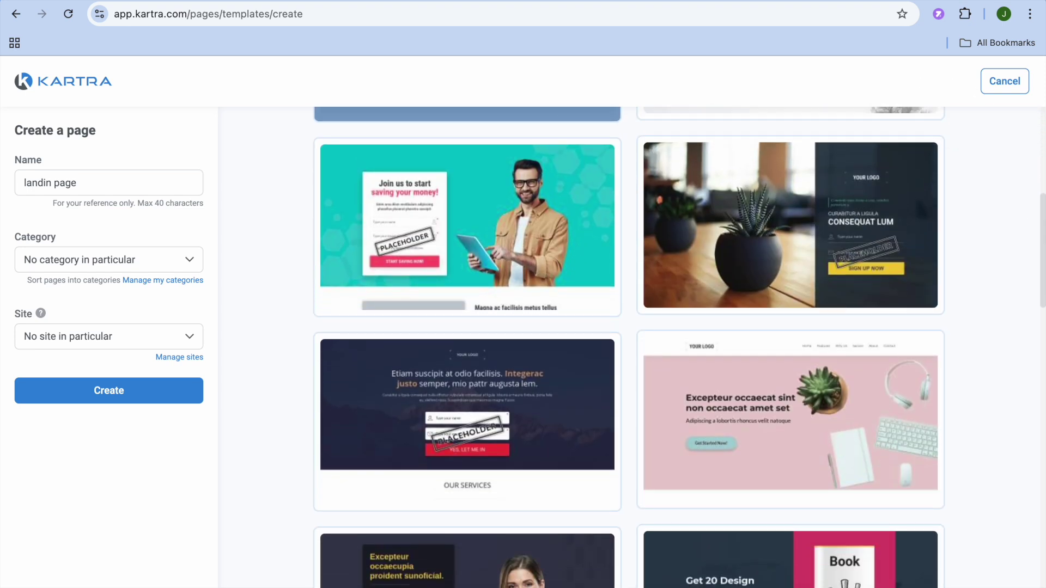
scroll(1014, 256, down, 4)
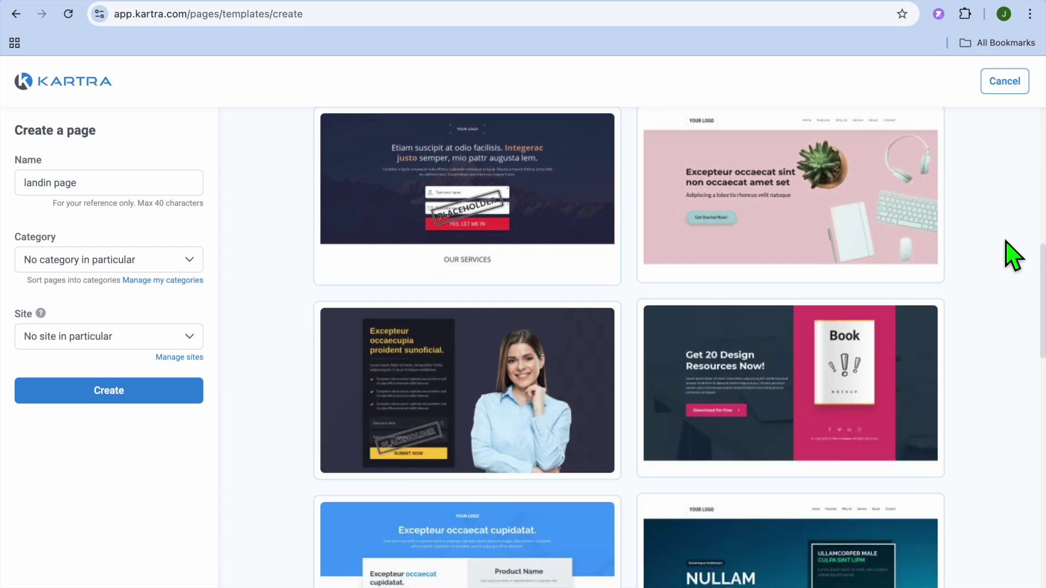
mouse_move(507, 410)
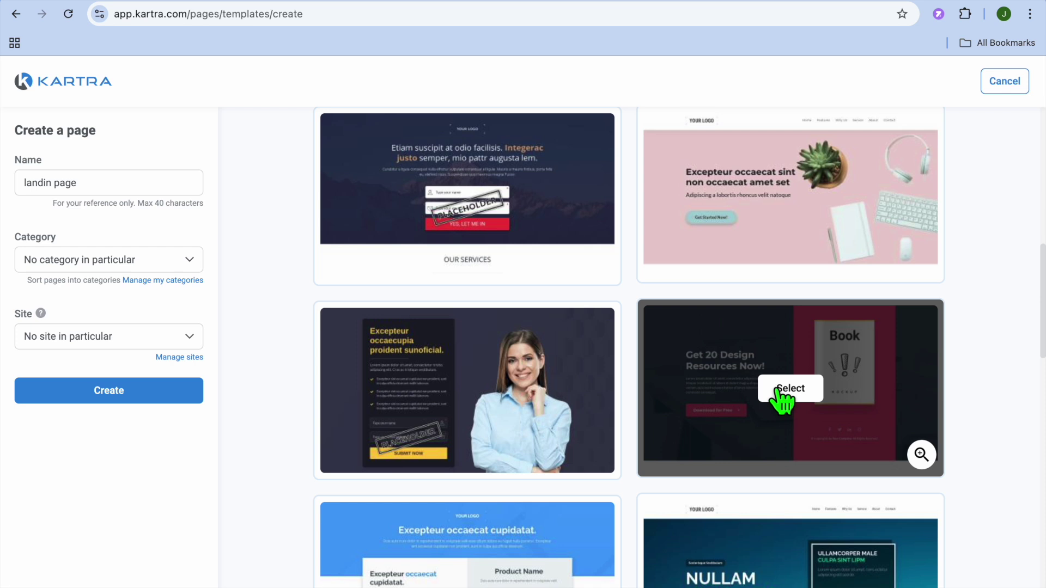
click(777, 388)
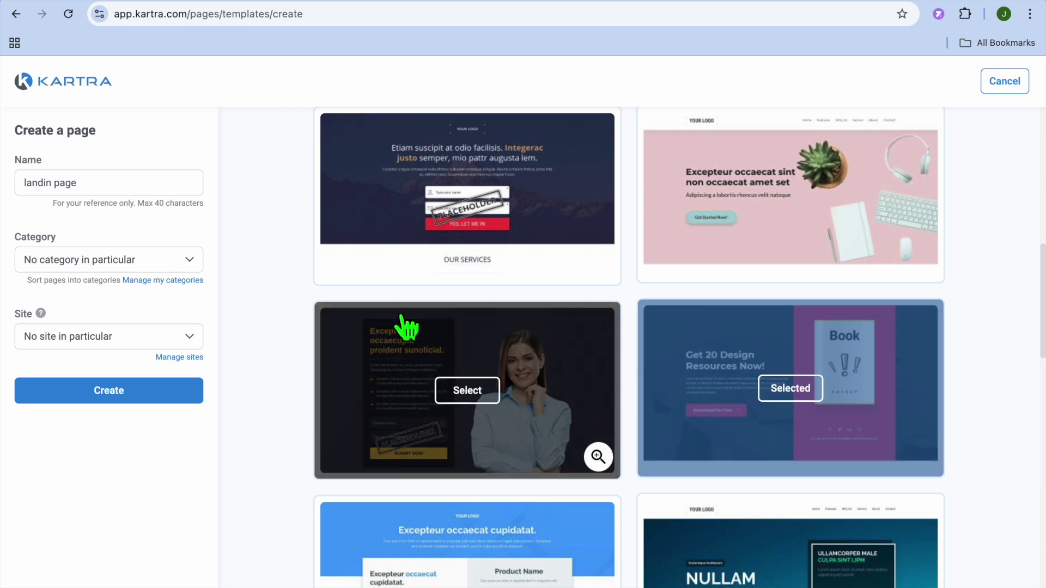
click(135, 391)
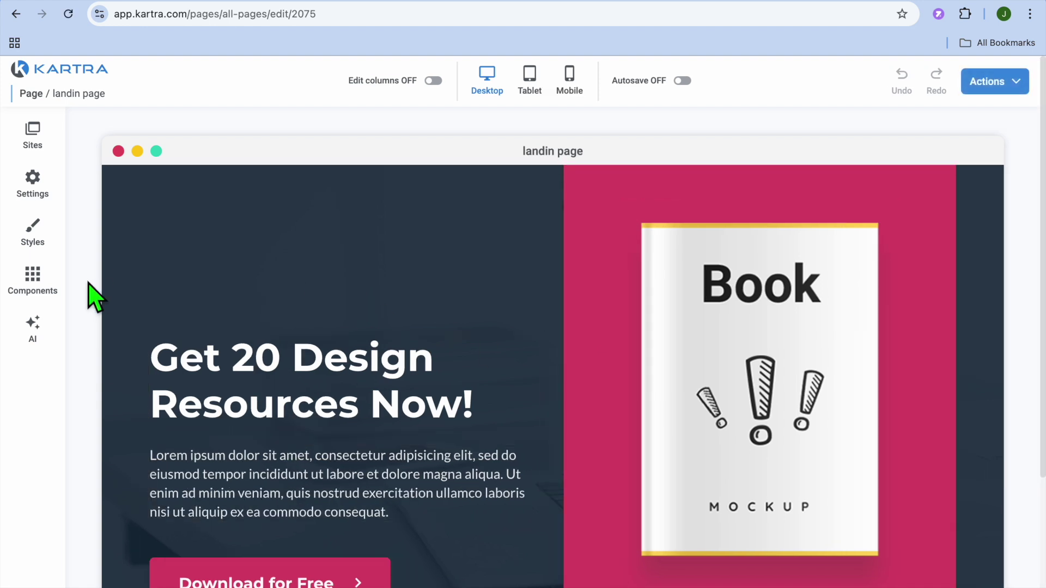
- Examine the new page's layout, the available components and the editing options of the "Get 20 Design Resources Now!" headline
scroll(118, 341, down, 4)
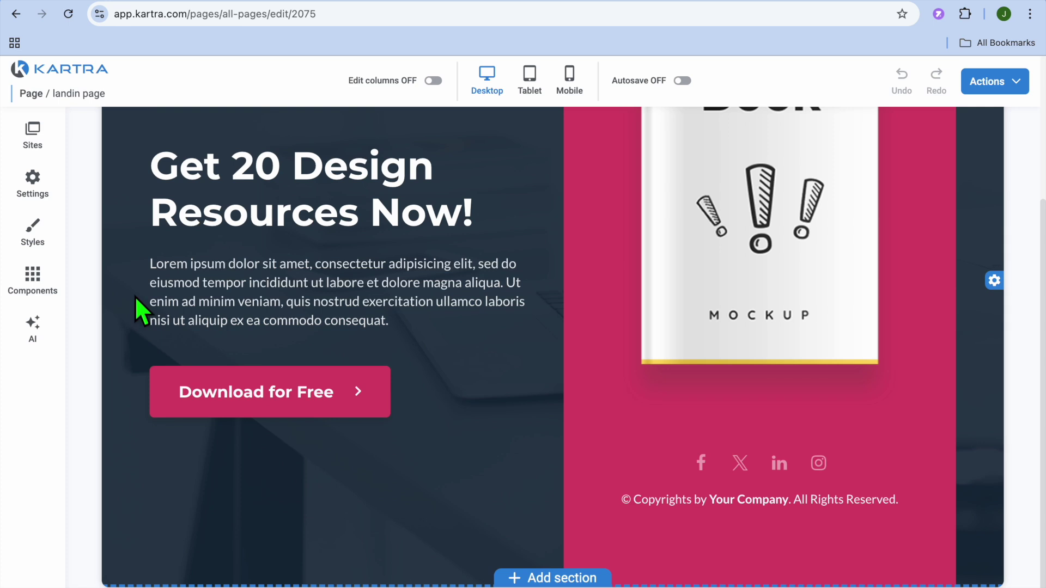
click(33, 281)
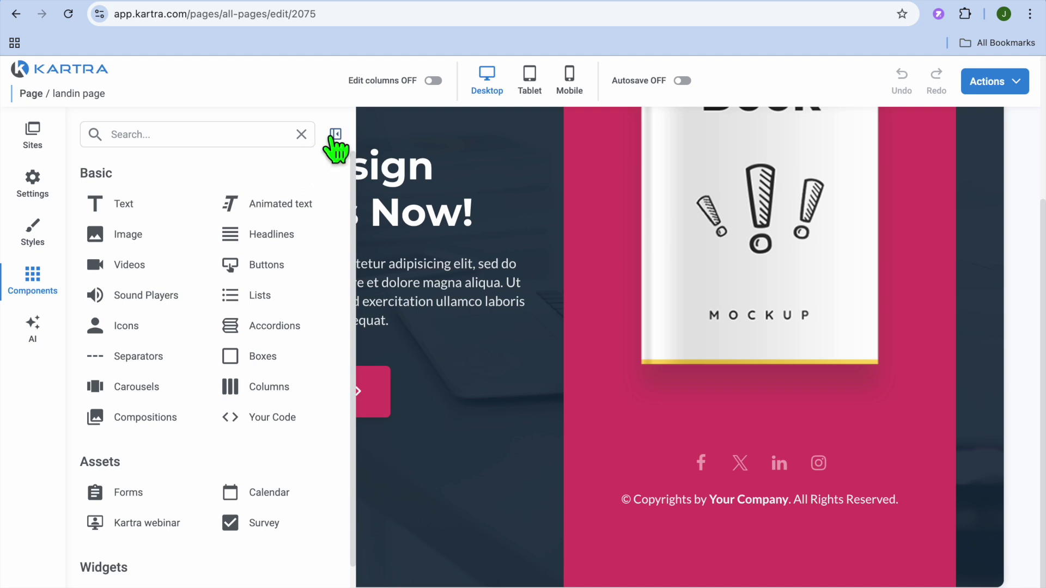
click(335, 135)
scroll(330, 140, up, 3)
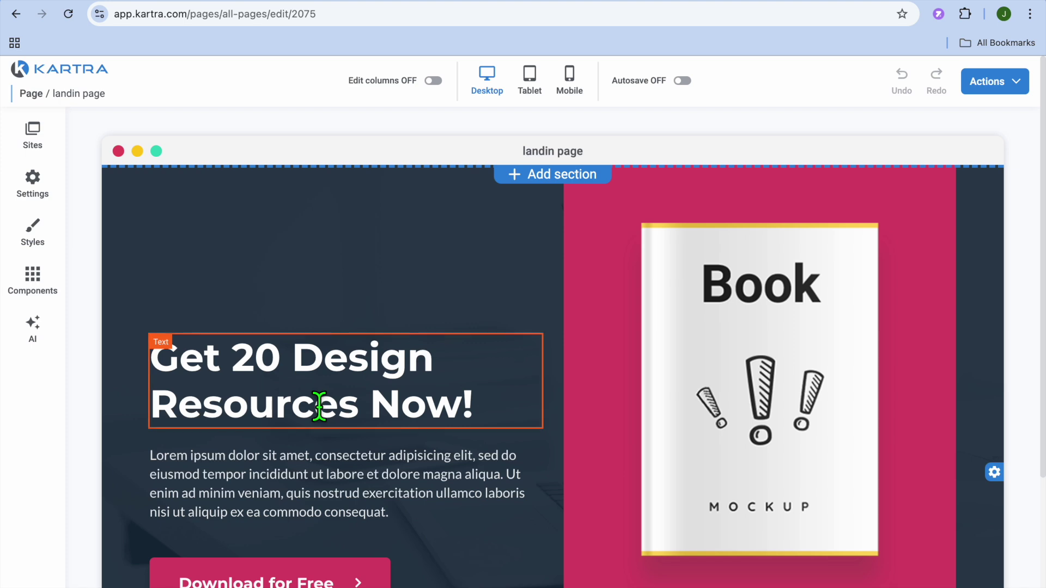
mouse_move(352, 399)
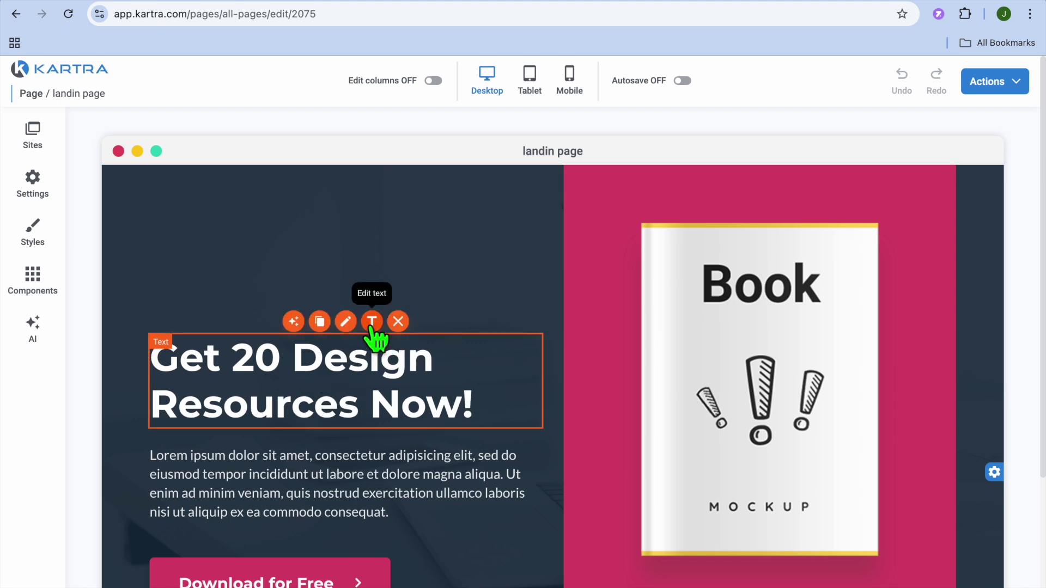
double_click(469, 414)
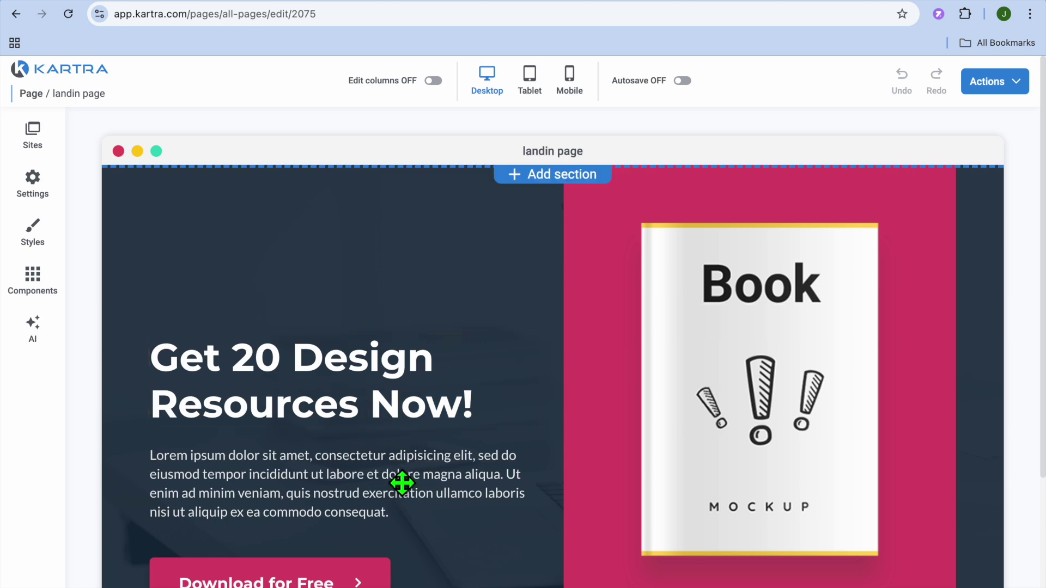
scroll(665, 430, down, 3)
scroll(663, 423, up, 4)
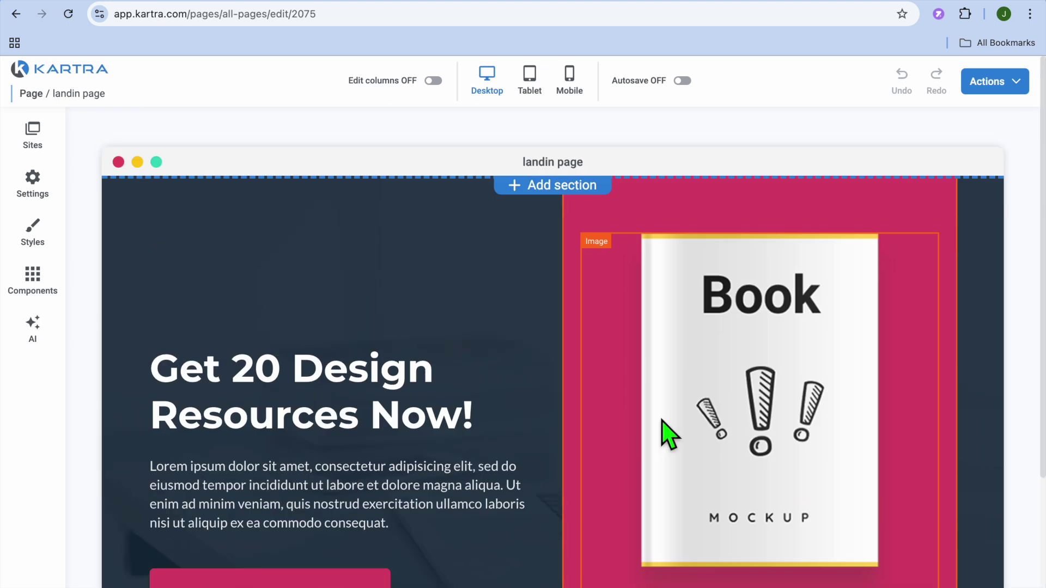
- Browse the section library's header menus, footers, content and FAQs categories and close it without adding a section
scroll(662, 420, down, 1)
mouse_move(533, 180)
click(552, 179)
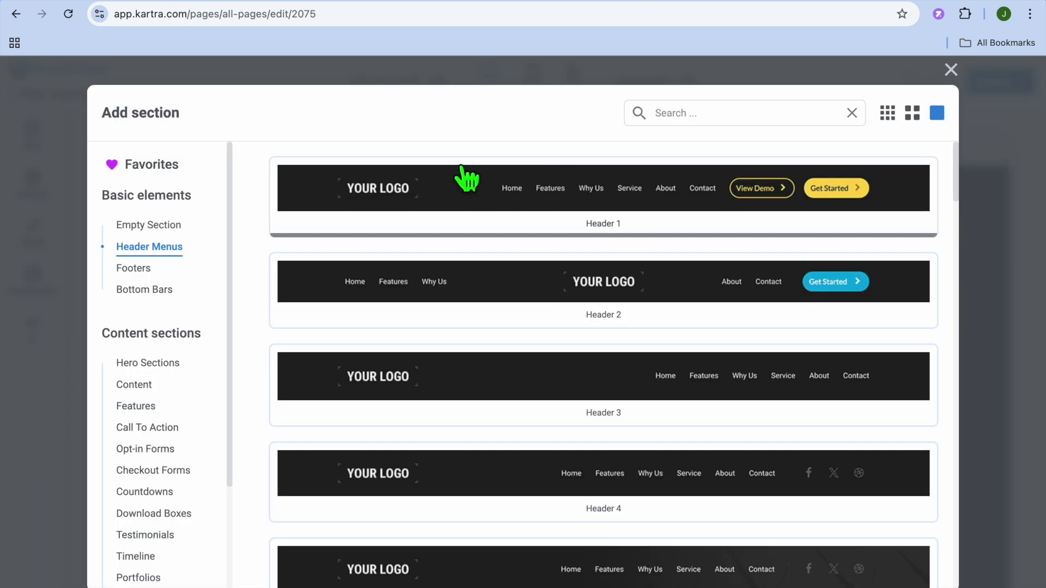
scroll(488, 374, down, 6)
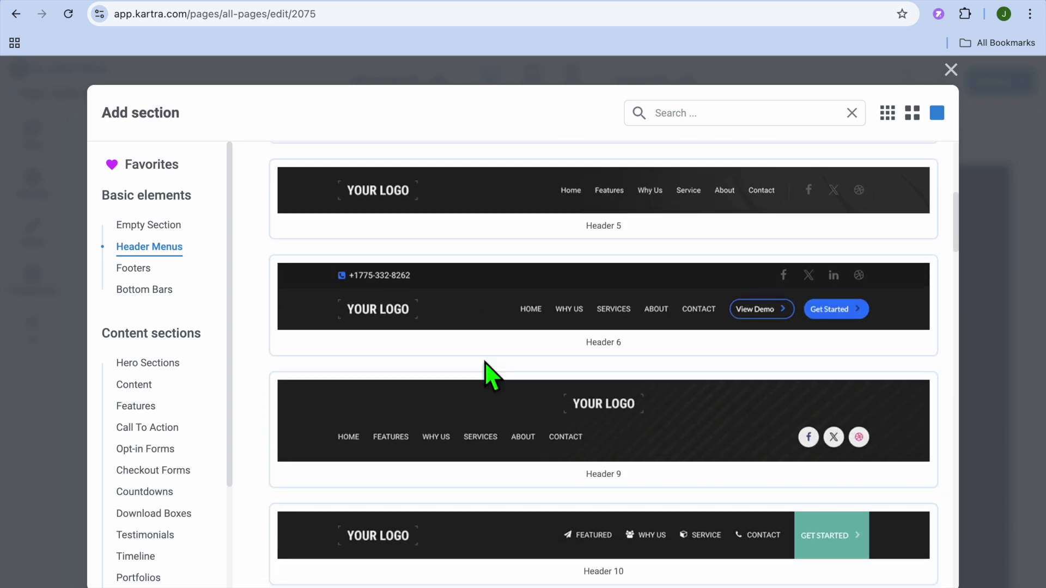
click(133, 268)
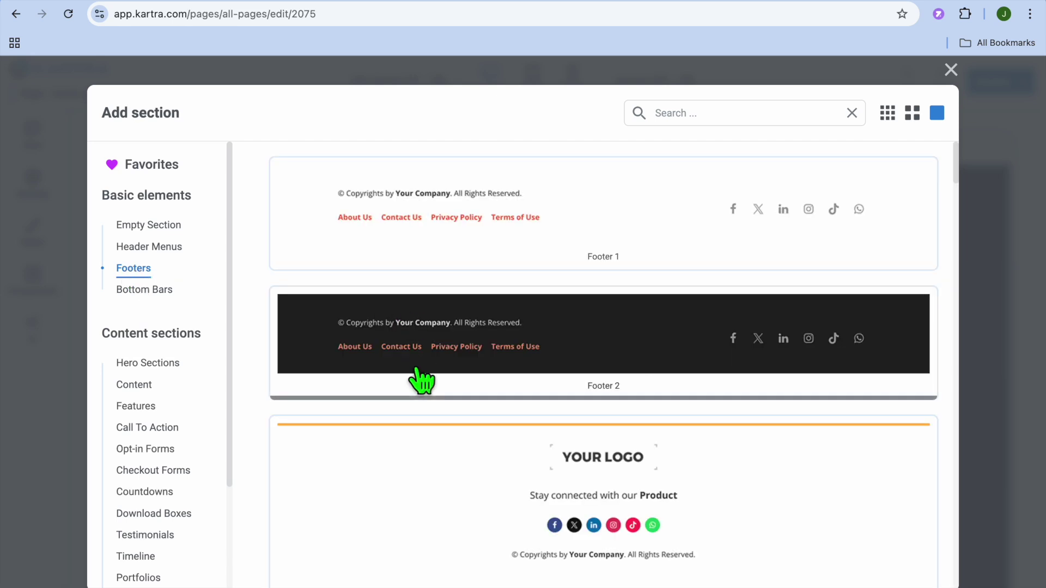
click(142, 385)
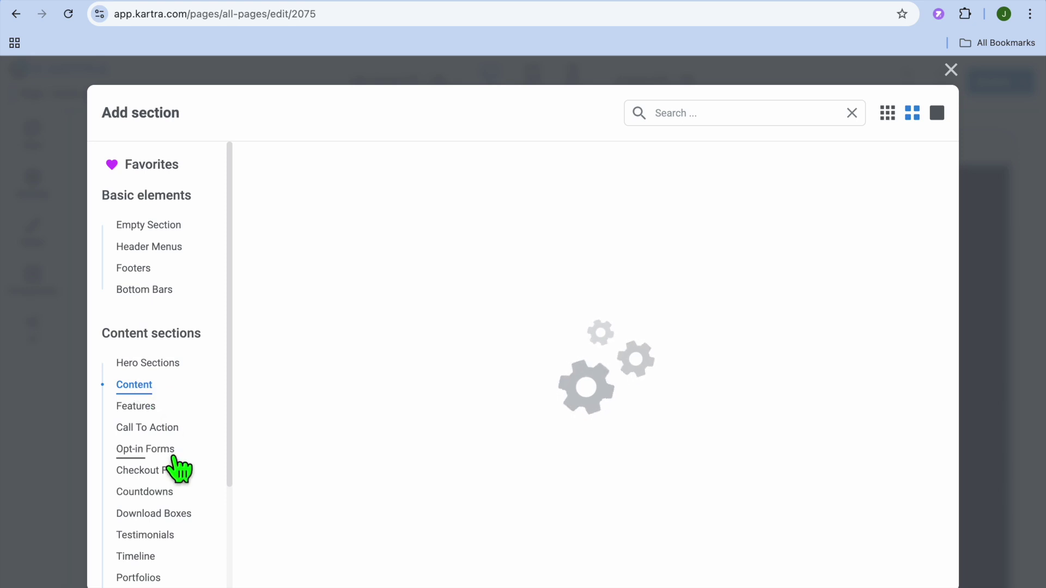
scroll(158, 466, down, 1)
scroll(158, 467, down, 2)
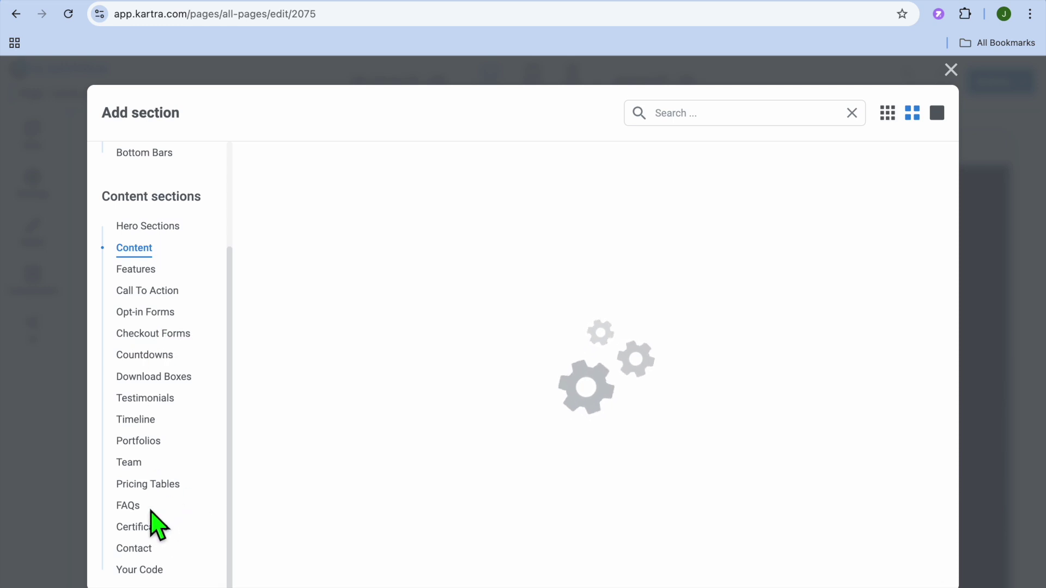
click(130, 509)
click(951, 70)
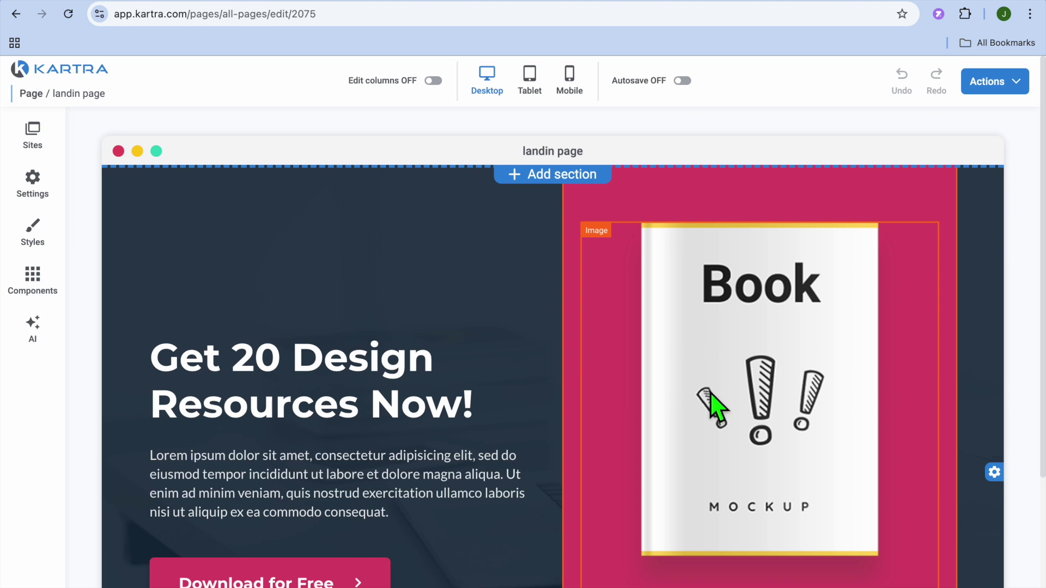
- Generate a preview of the landing page and look through it in the desktop view
scroll(719, 409, down, 2)
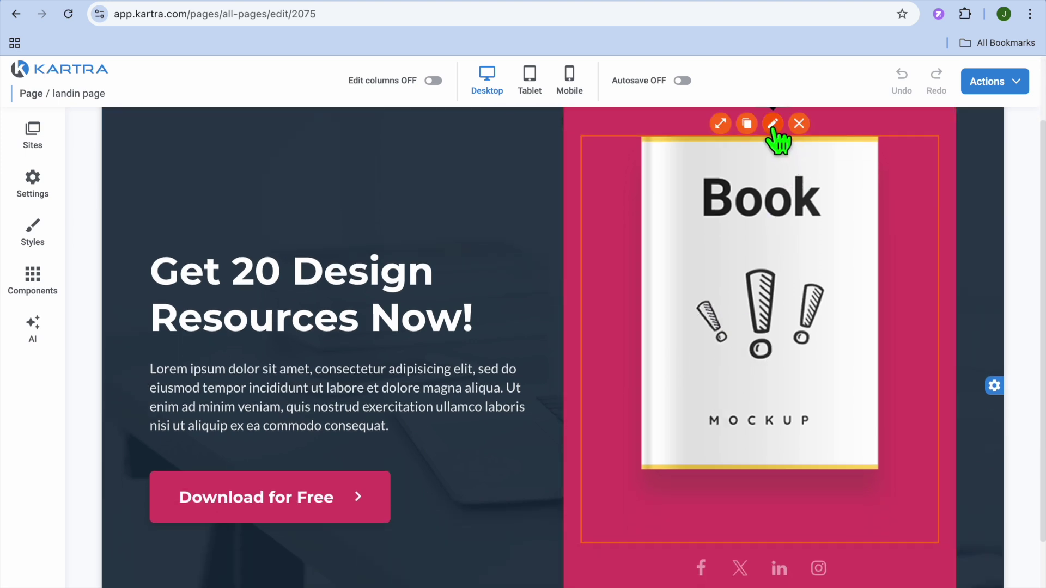
scroll(798, 396, up, 2)
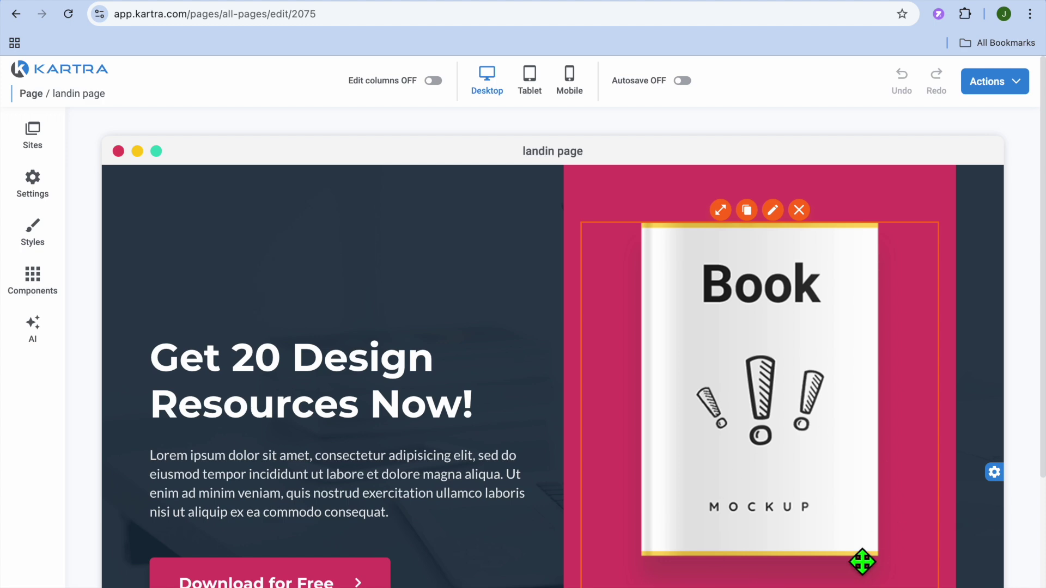
scroll(862, 563, down, 4)
scroll(861, 560, up, 4)
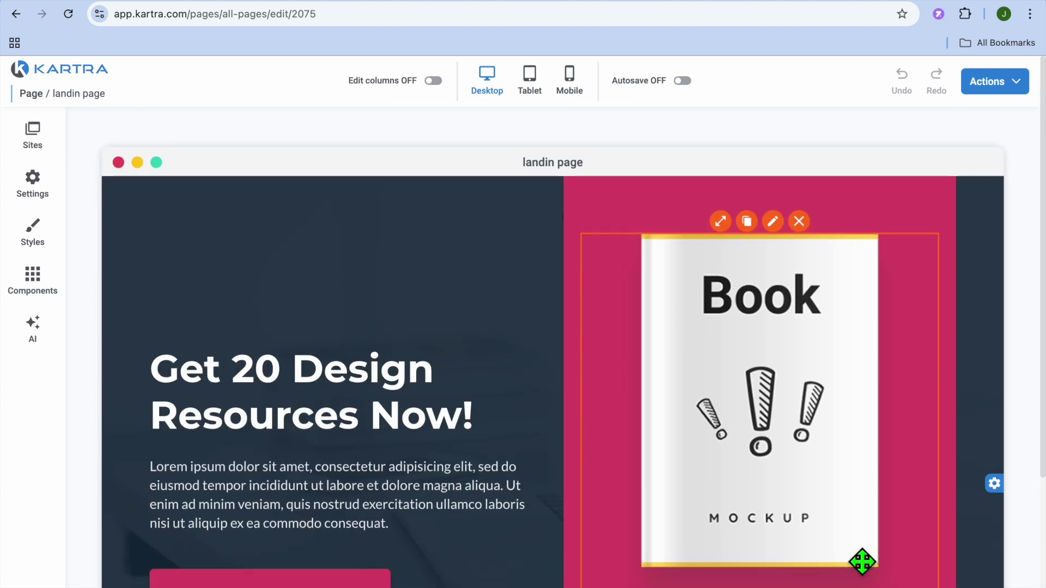
click(1015, 83)
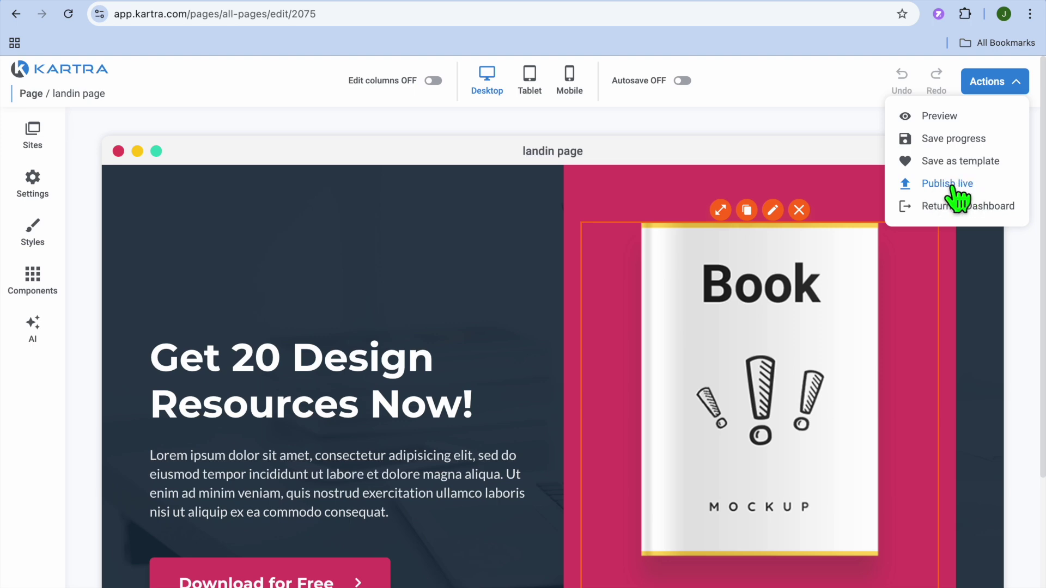
click(951, 115)
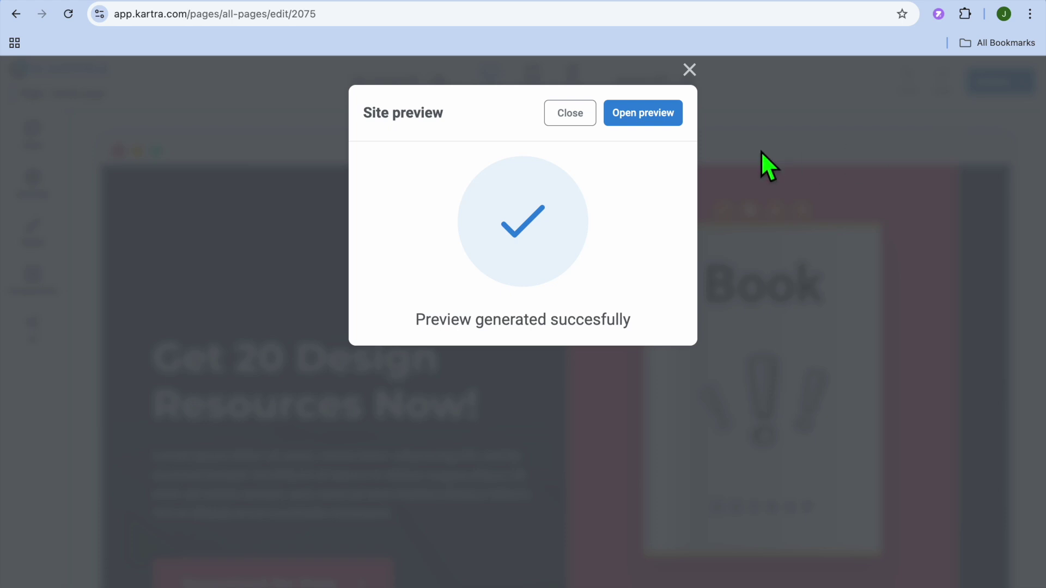
click(661, 112)
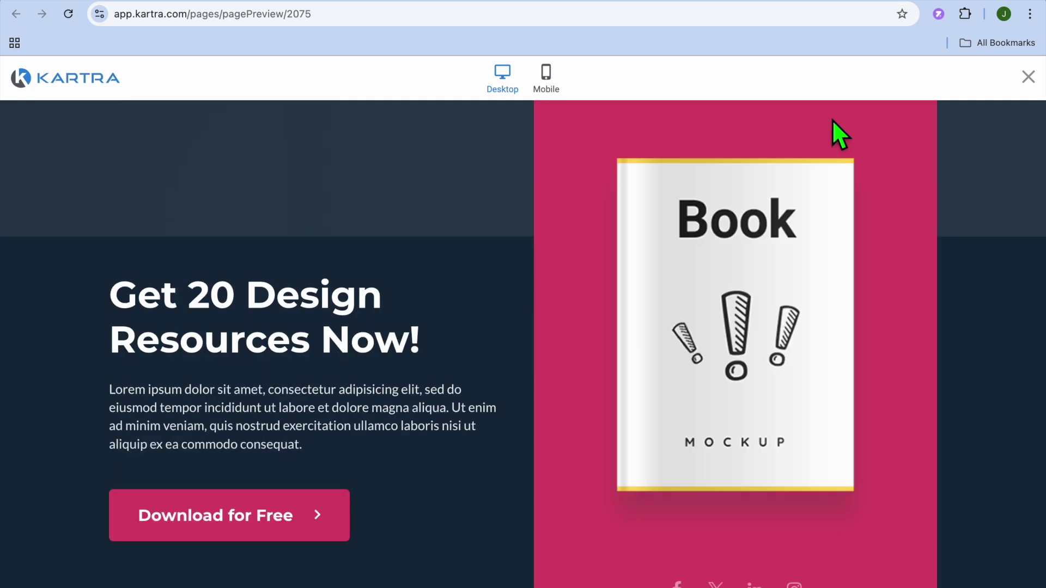
scroll(931, 270, down, 2)
scroll(931, 270, up, 2)
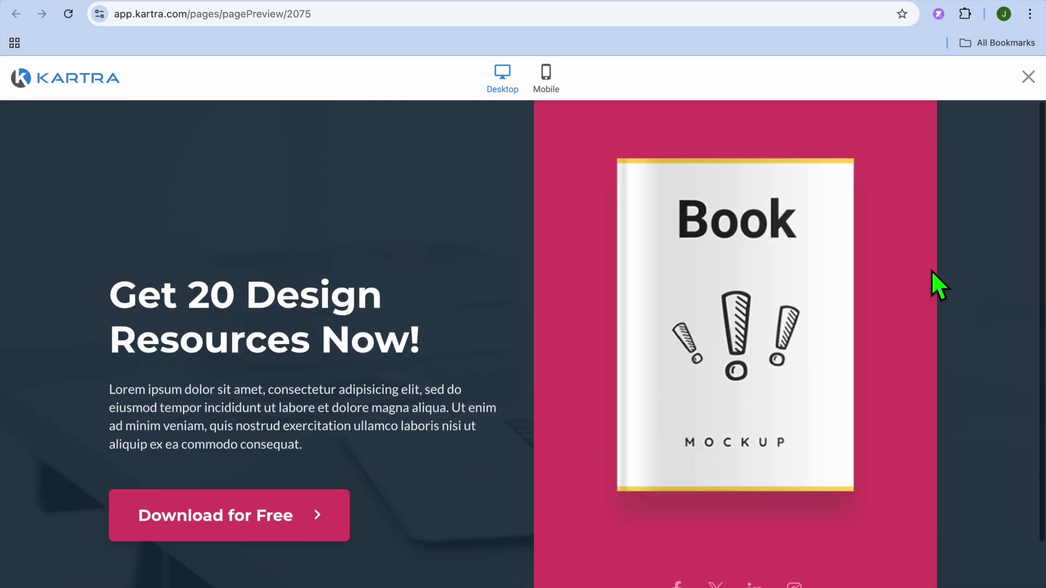
- Leave the page preview and go from the dashboard to the list of sales products
click(955, 4)
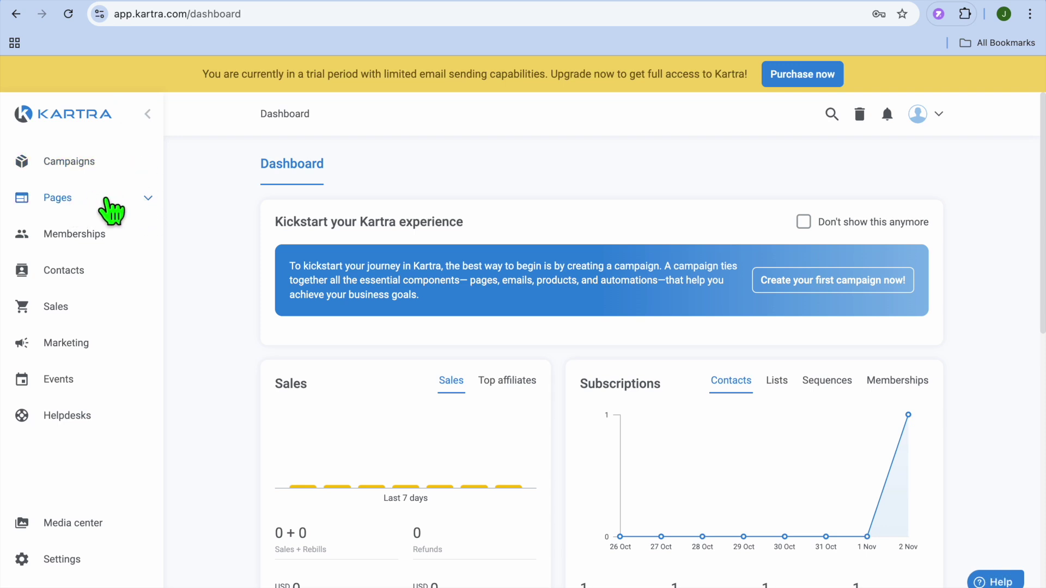
click(95, 199)
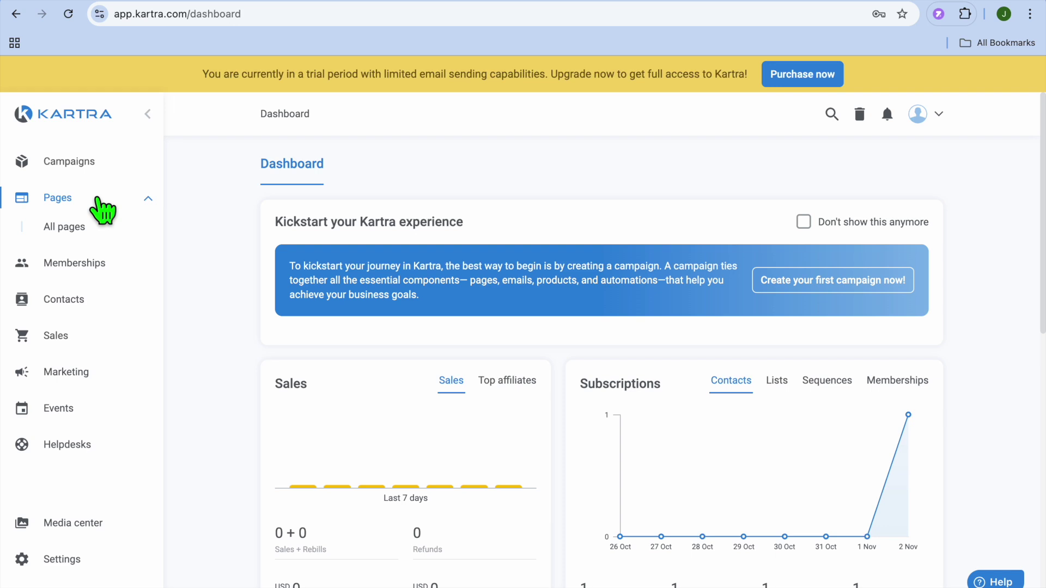
click(98, 200)
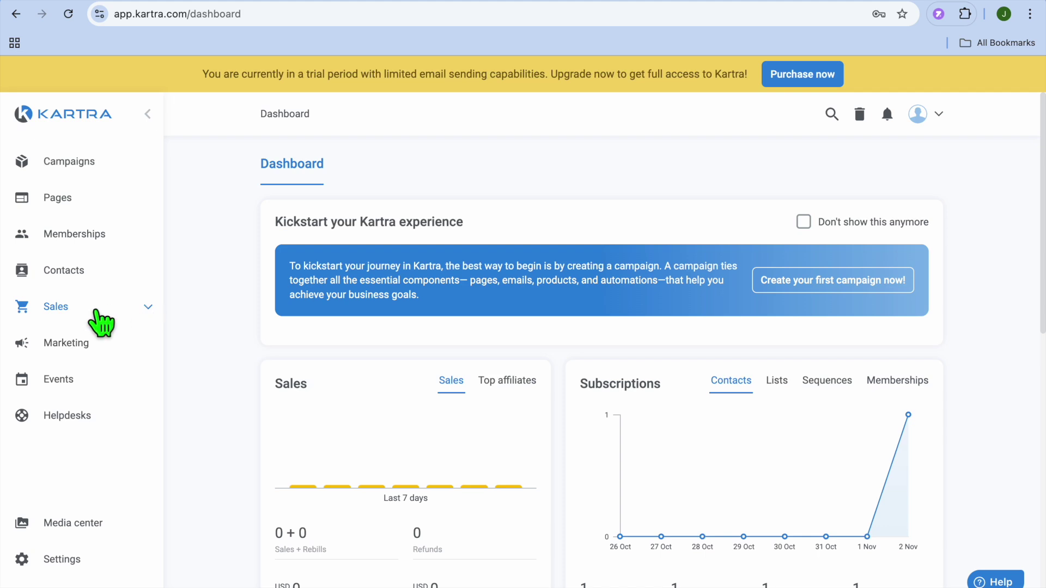
click(73, 312)
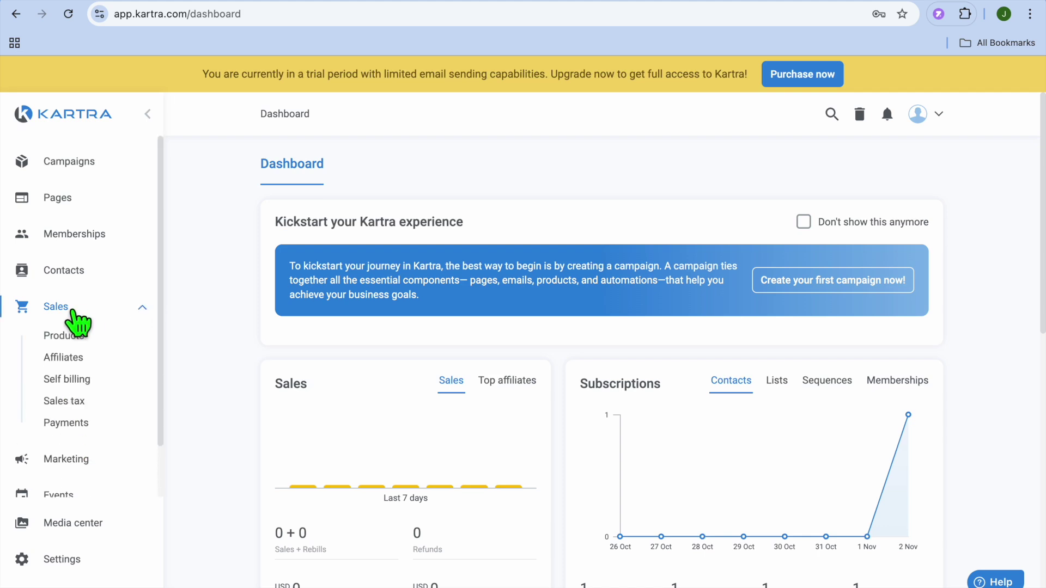
click(100, 341)
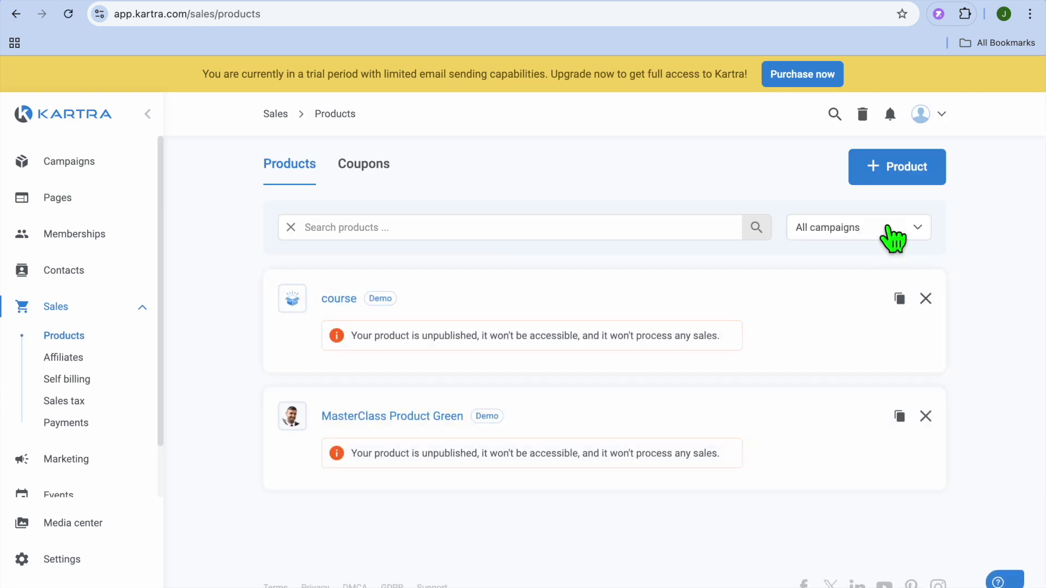
- Examine the setup options for a new main product delivered as a downloadable file and cancel its creation
click(898, 177)
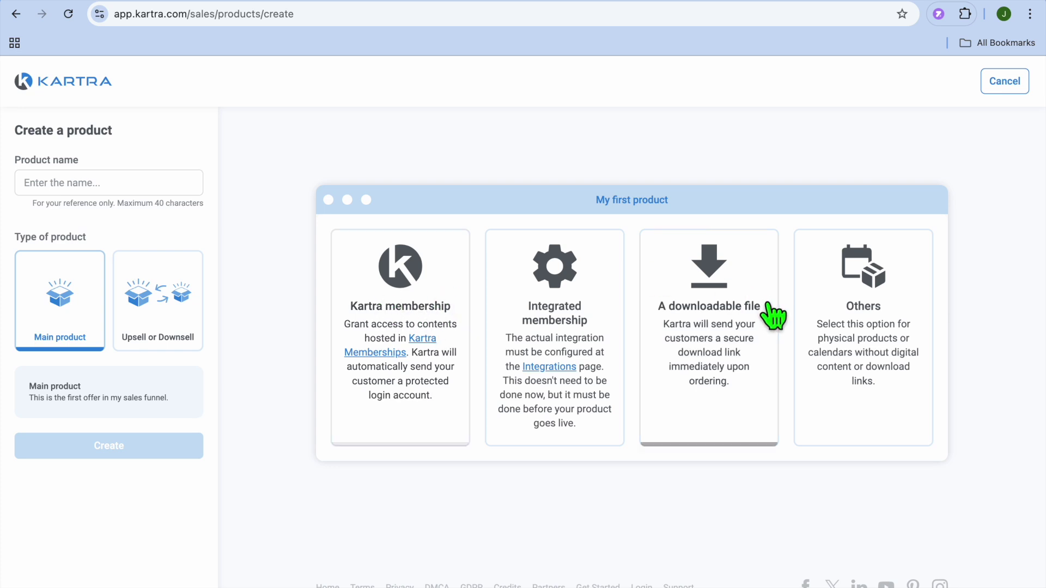
click(726, 369)
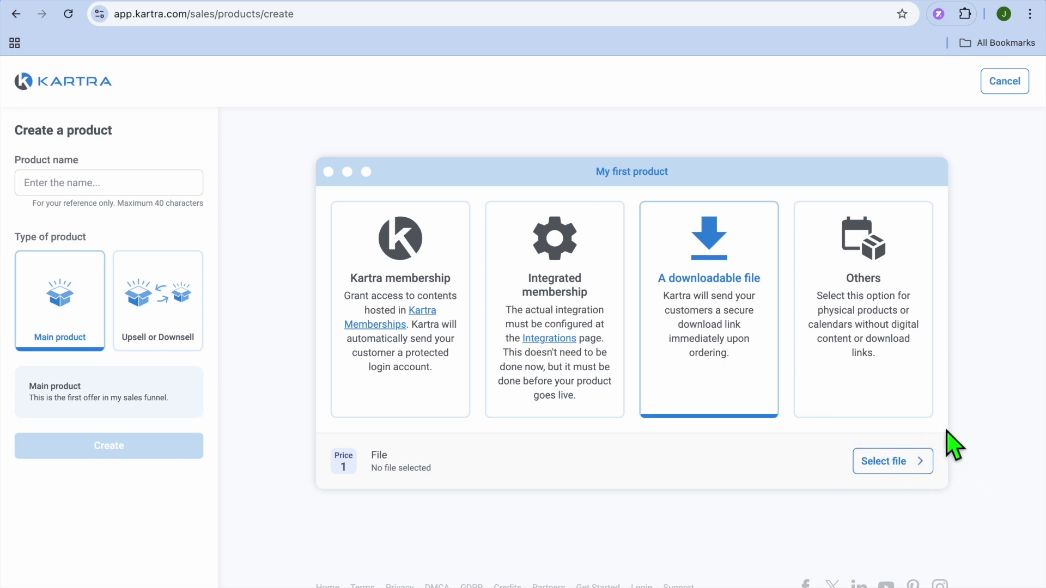
click(1008, 85)
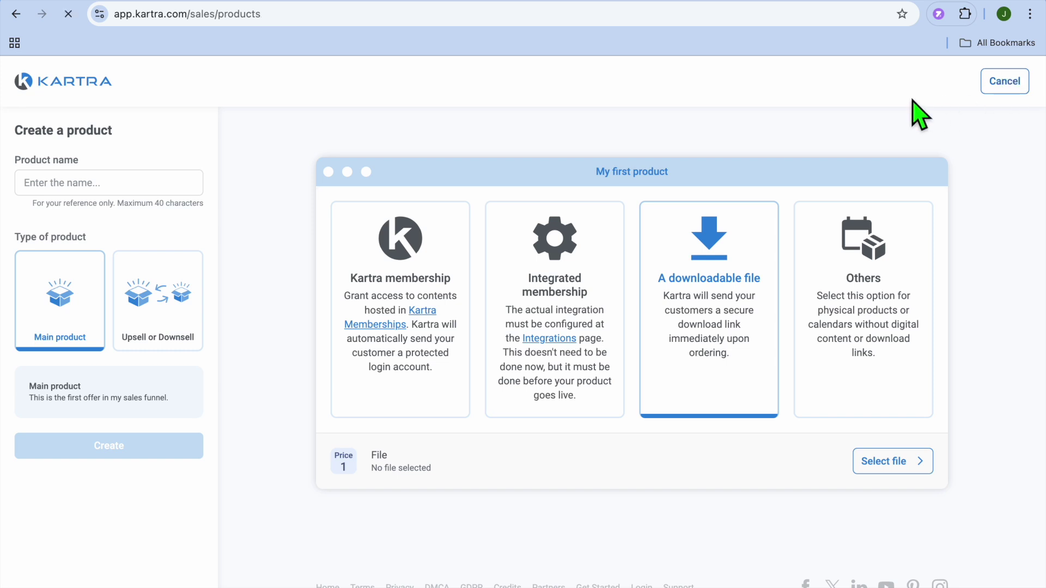